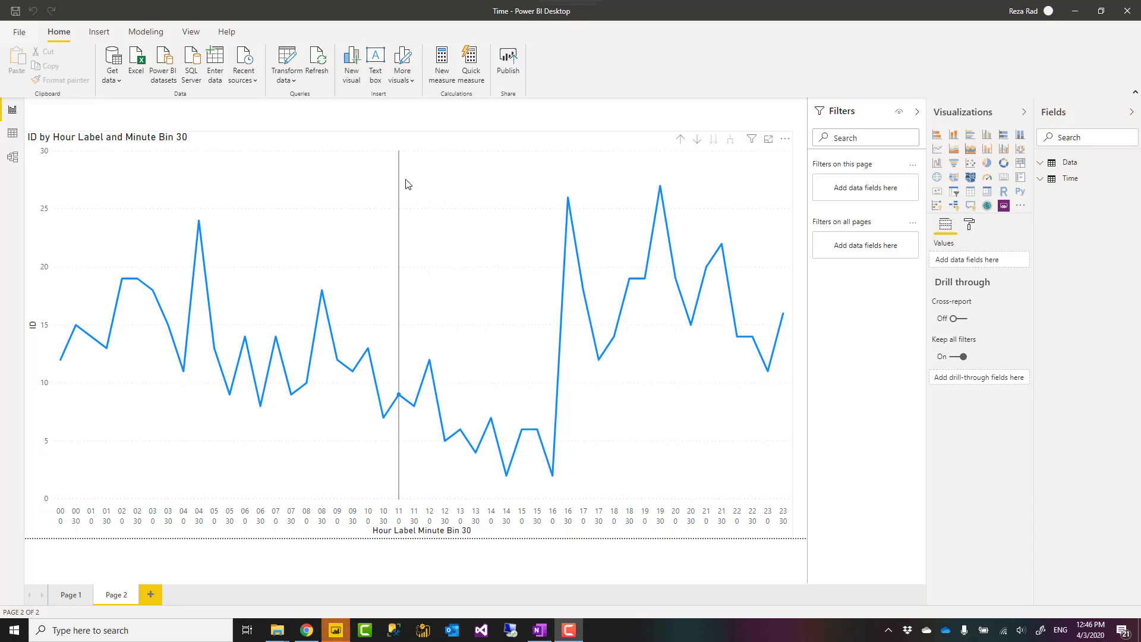
Select the line chart plotting ID by Hour Label and Minute Bin 30 on Page 2.
left_click(394, 144)
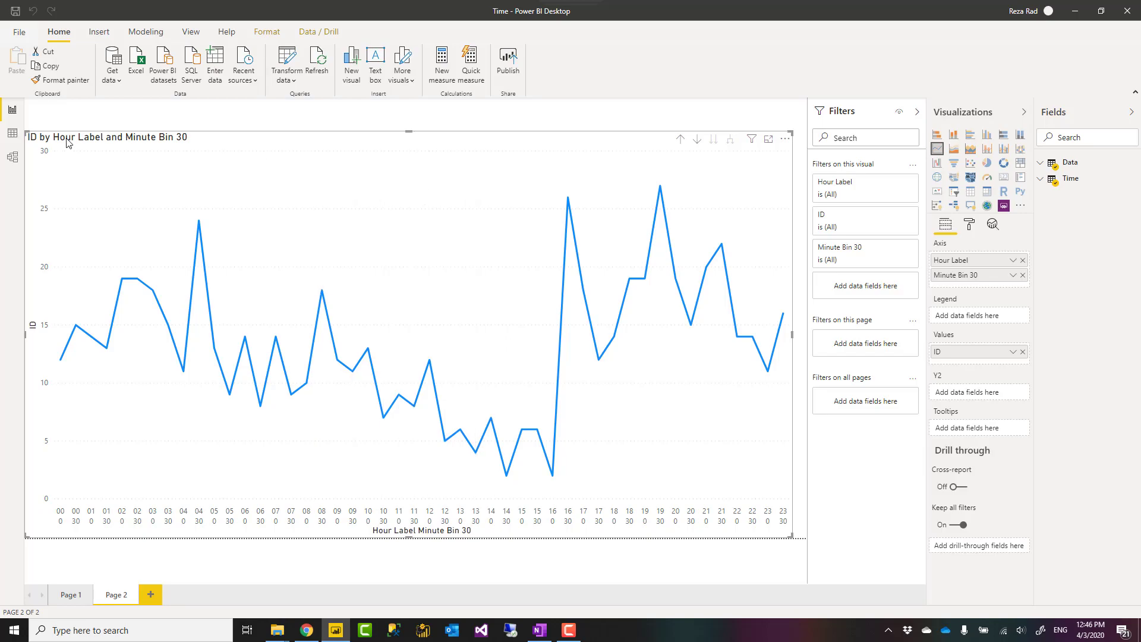
Preview the Time table's rows in data view, then return to the Page 2 line chart.
left_click(11, 134)
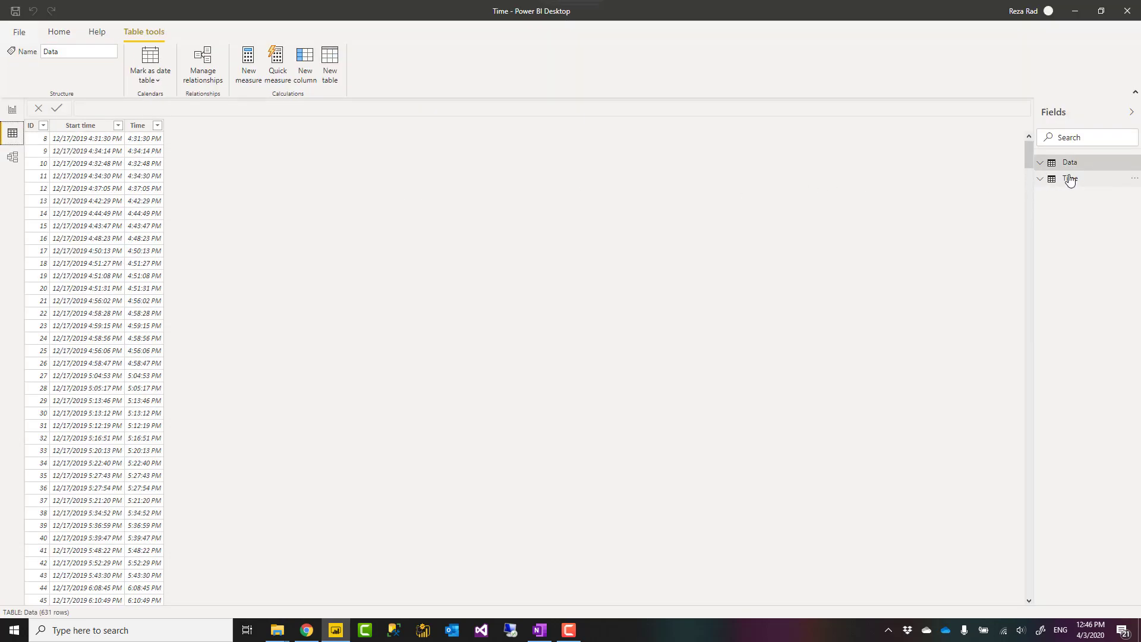
left_click(1070, 179)
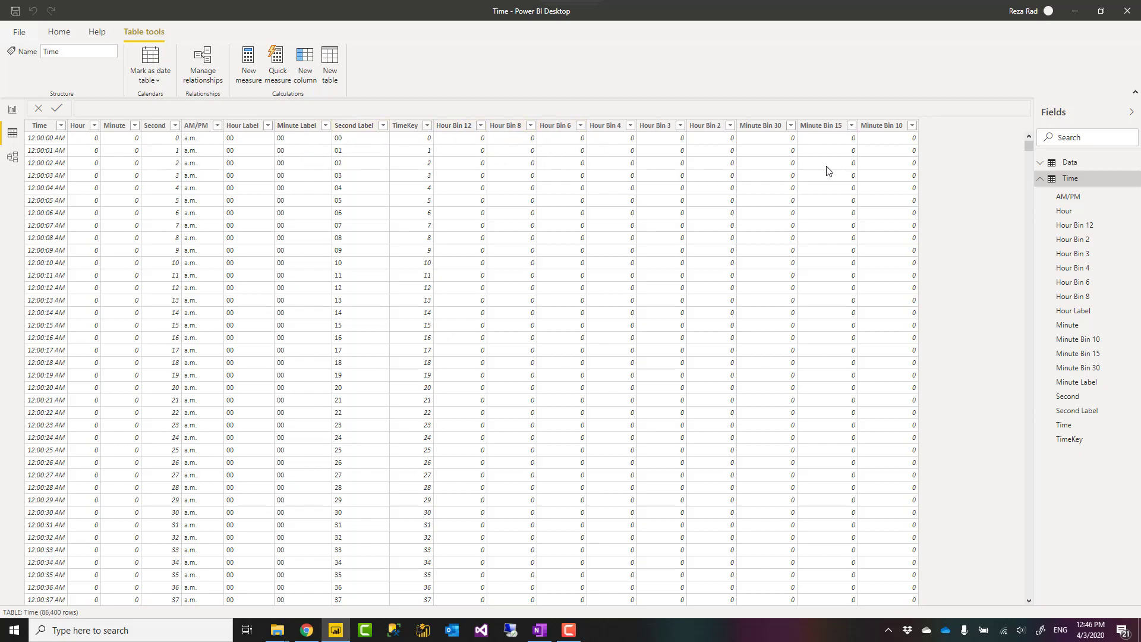
left_click(13, 111)
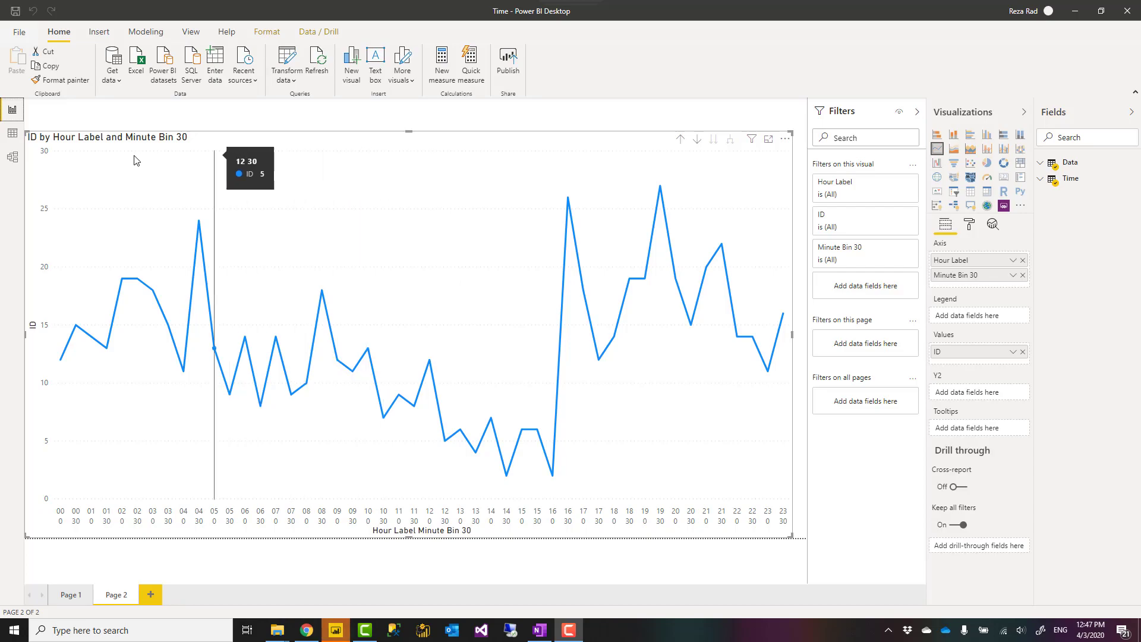
Show the Time table's 86,400 rows with their Hour Bin and Minute Bin columns.
left_click(11, 136)
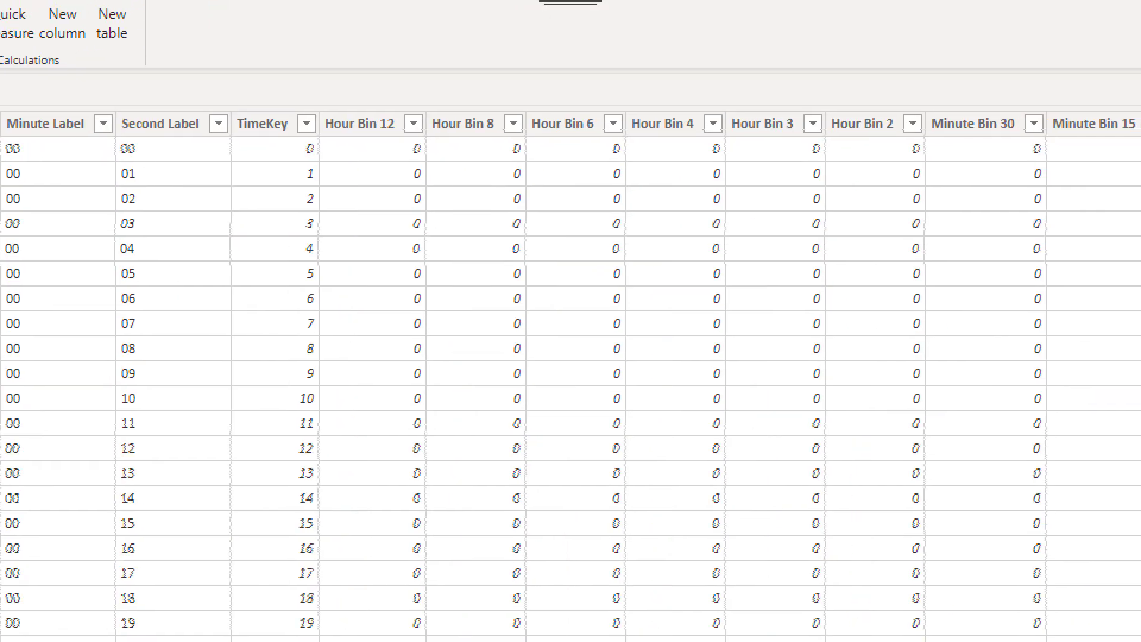
mouse_move(310, 101)
left_mouse_down()
mouse_move(395, 123)
mouse_move(862, 137)
left_mouse_up()
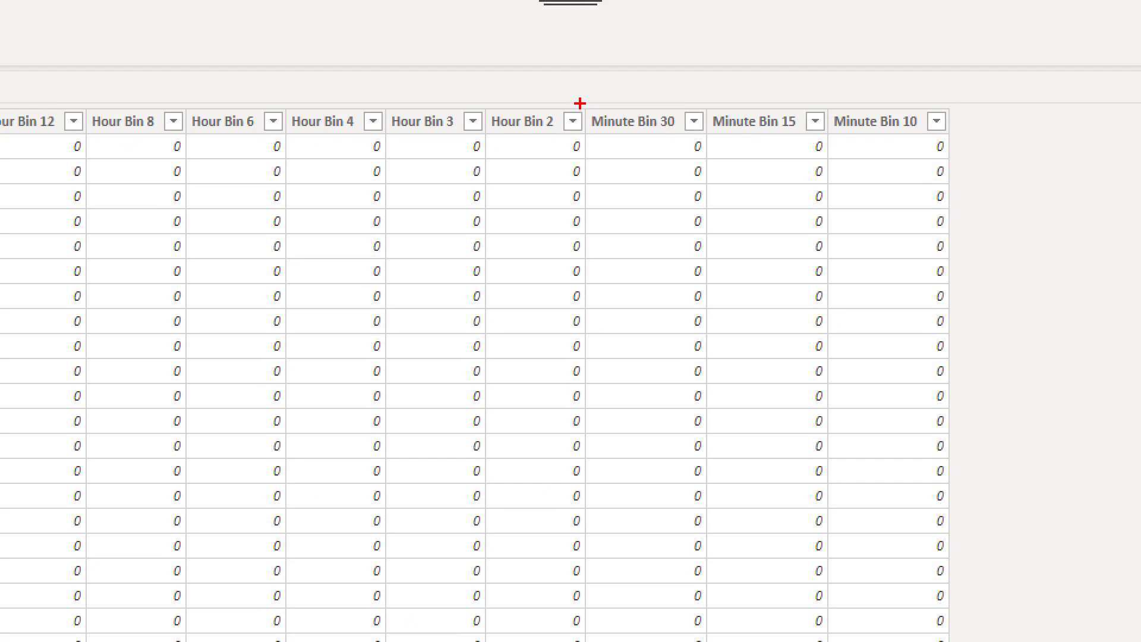
mouse_move(581, 103)
left_mouse_down()
mouse_move(939, 170)
mouse_move(963, 143)
left_mouse_up()
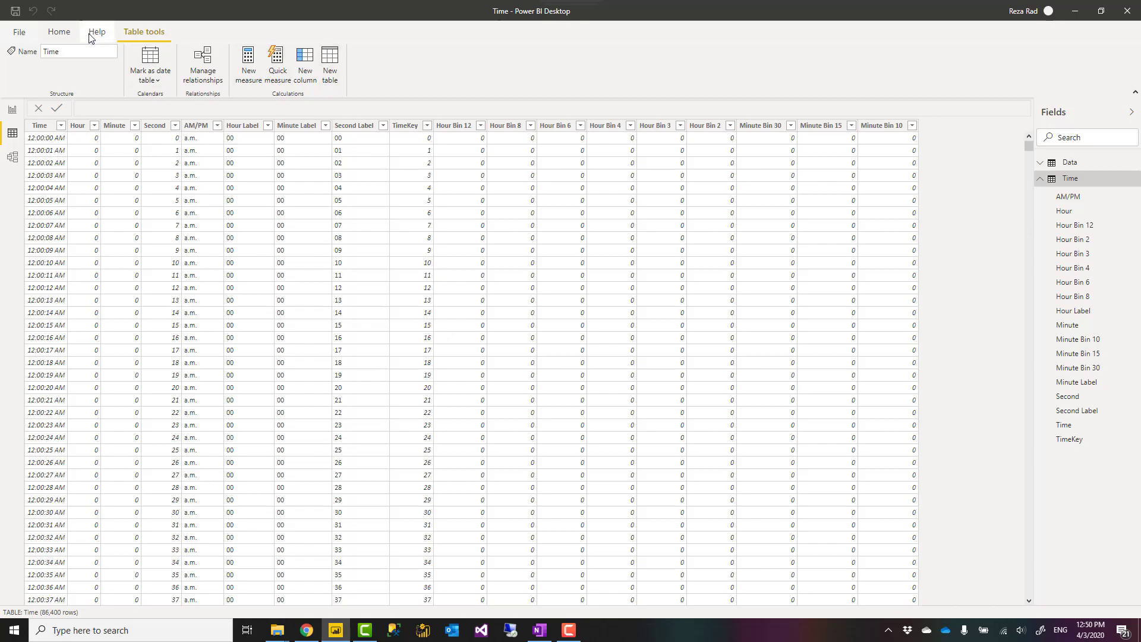
Add a new blank query, Query1, from Get data in the Power Query Editor.
left_click(60, 33)
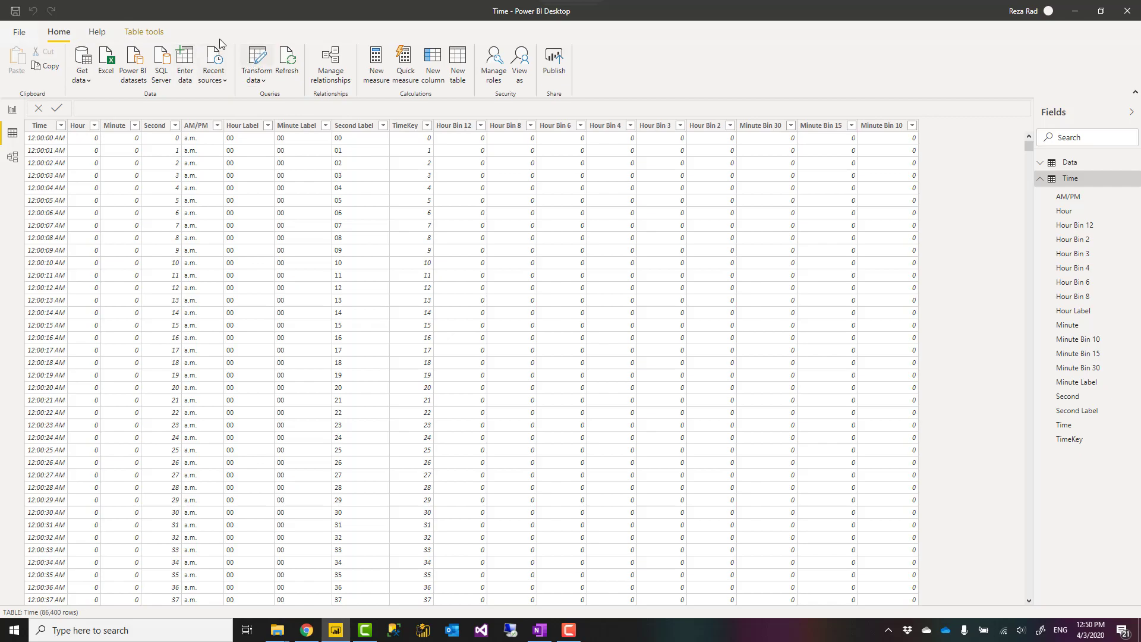
left_click(85, 80)
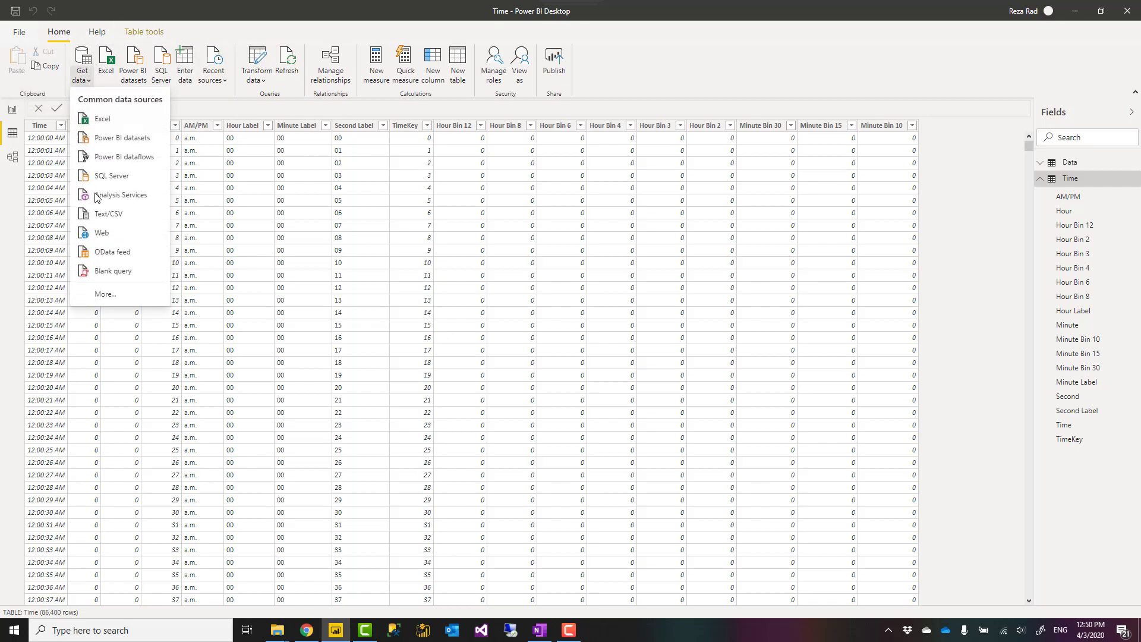
left_click(110, 271)
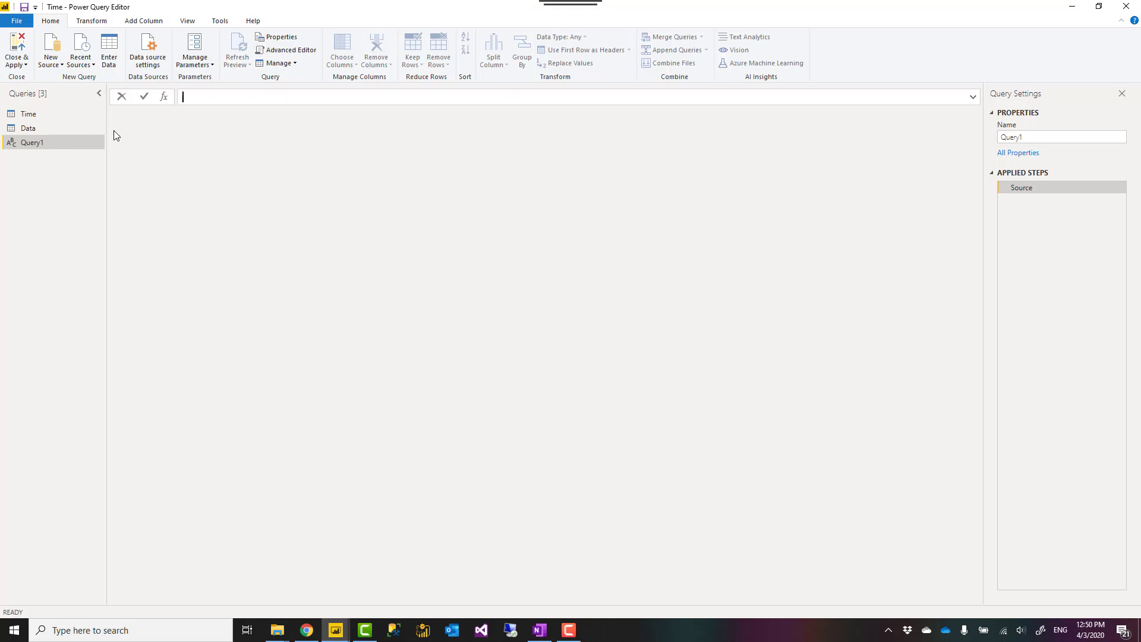
Clear Query1's code in the Advanced Editor, then cancel and discard the edit.
left_click(289, 50)
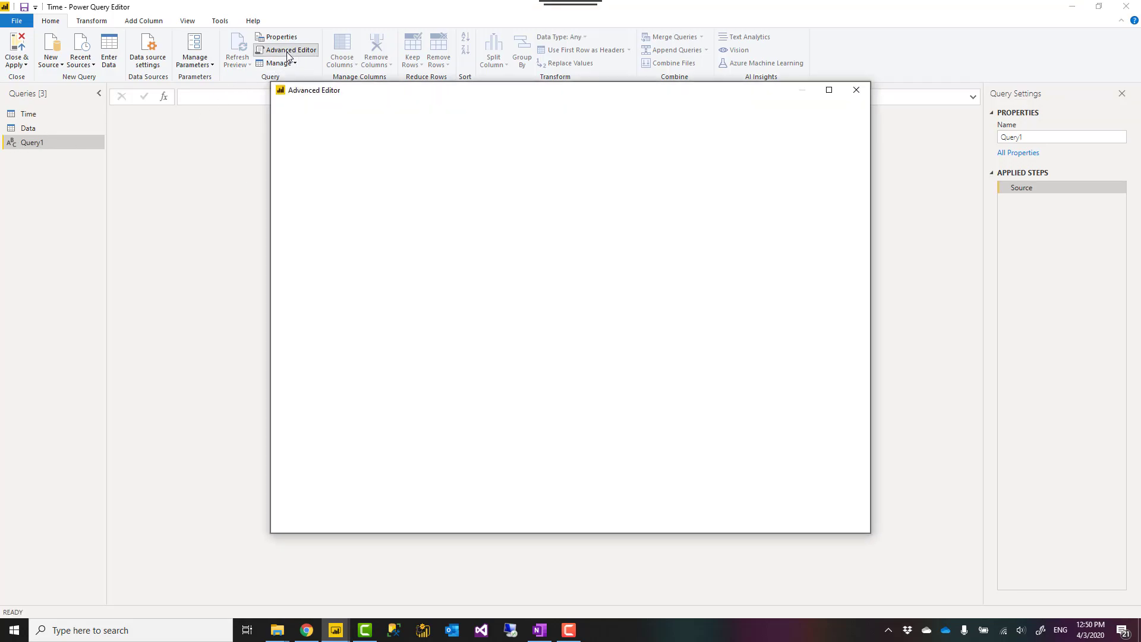
left_click_drag(352, 196, 301, 149)
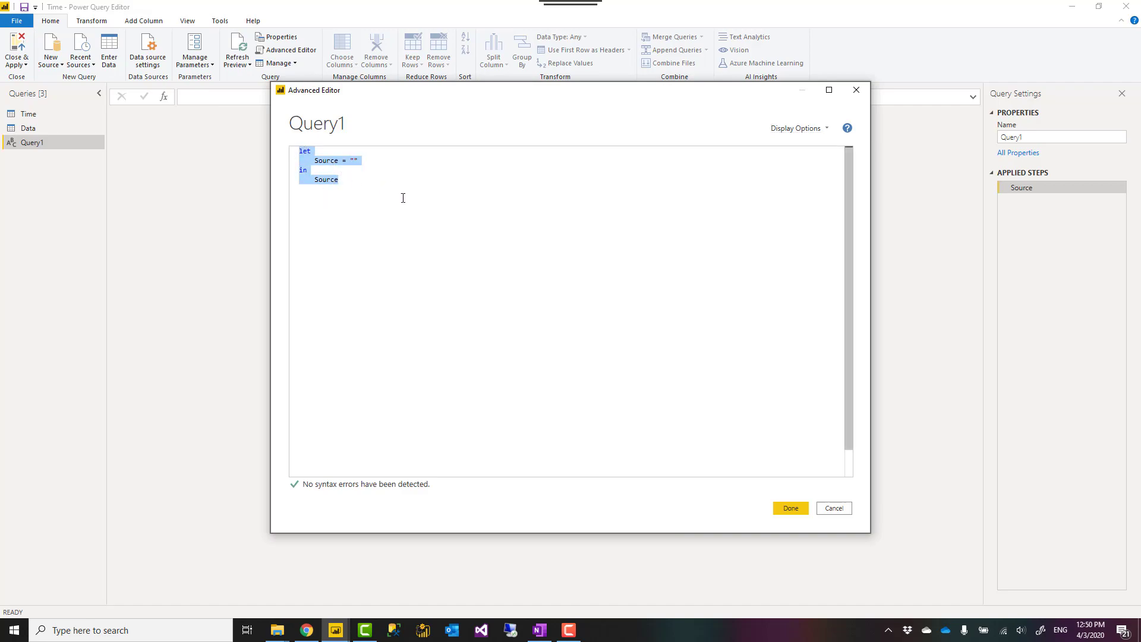
key("Delete")
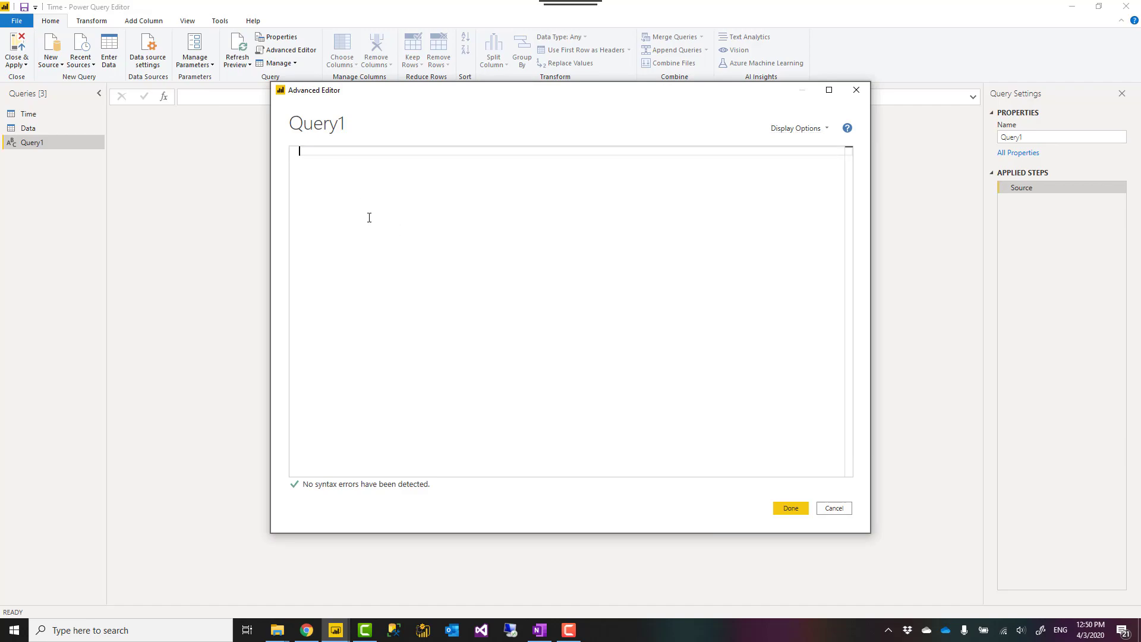
left_click(834, 509)
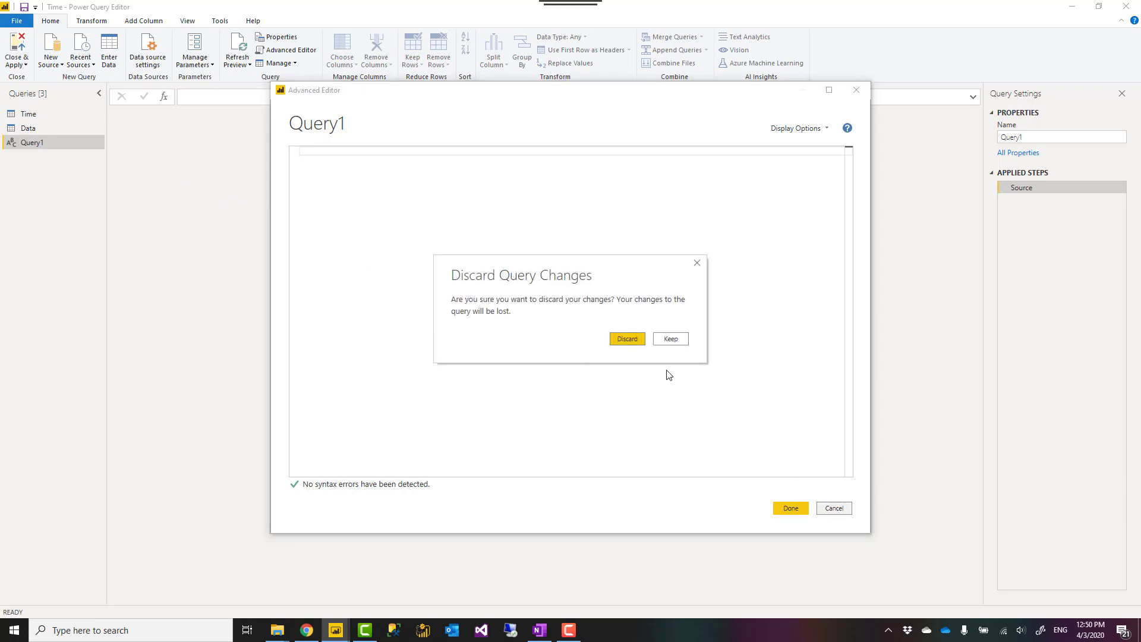
left_click(629, 340)
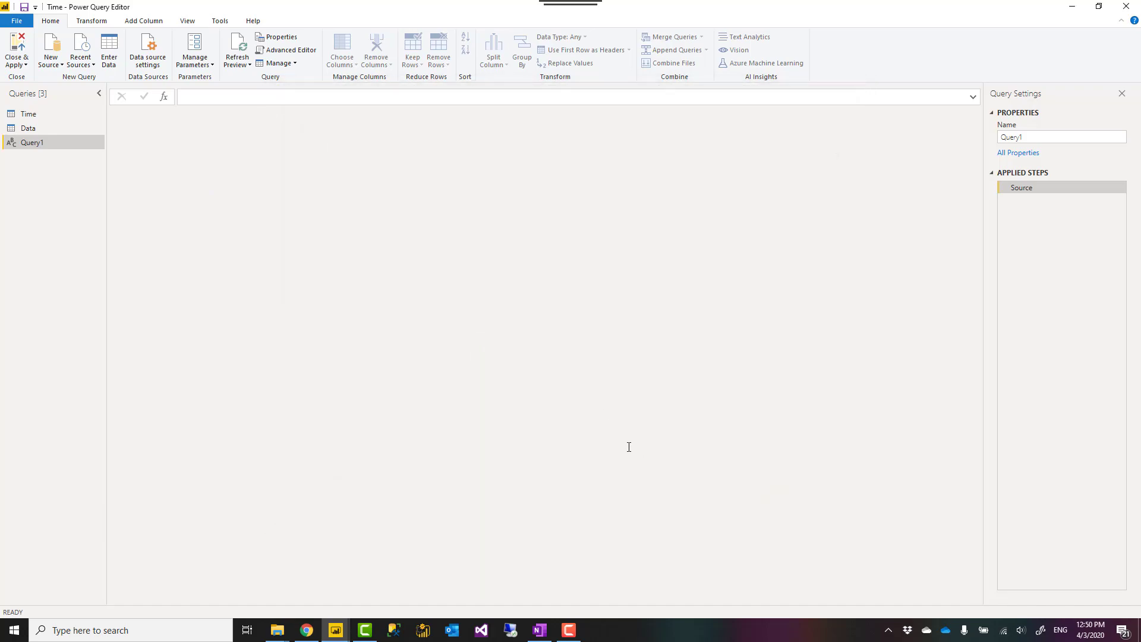
Read through the Time query's M script in the Advanced Editor, down to Renamed Columns14.
left_click(35, 113)
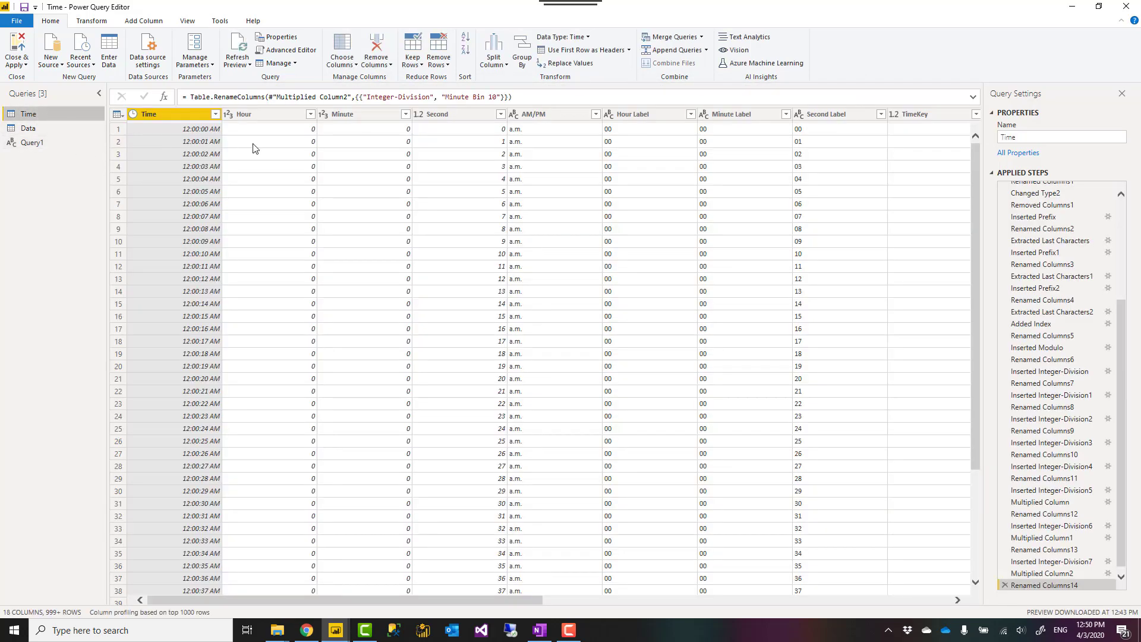
left_click(288, 50)
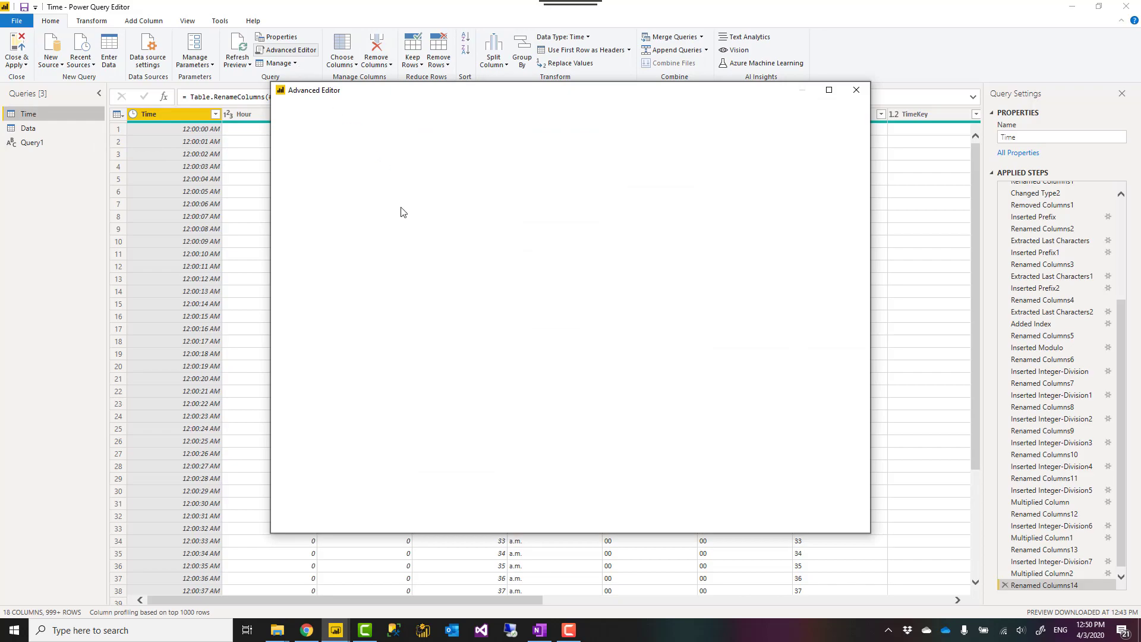
scroll(410, 250, "down", 15)
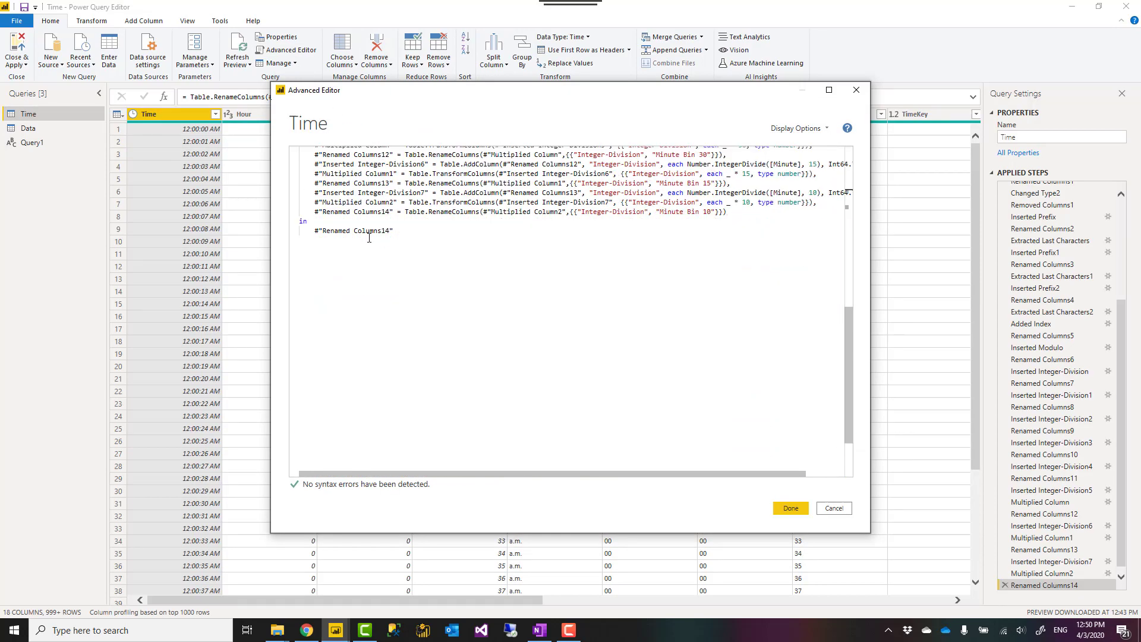
scroll(365, 237, "up", 10)
scroll(365, 237, "up", 3)
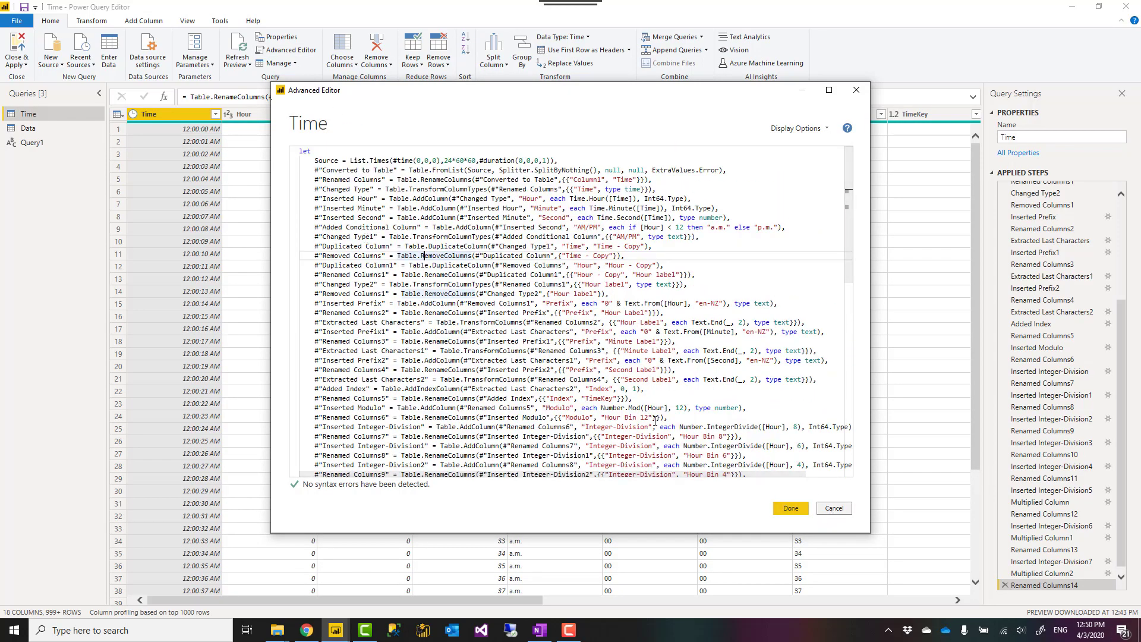
scroll(502, 370, "down", 6)
scroll(499, 356, "up", 7)
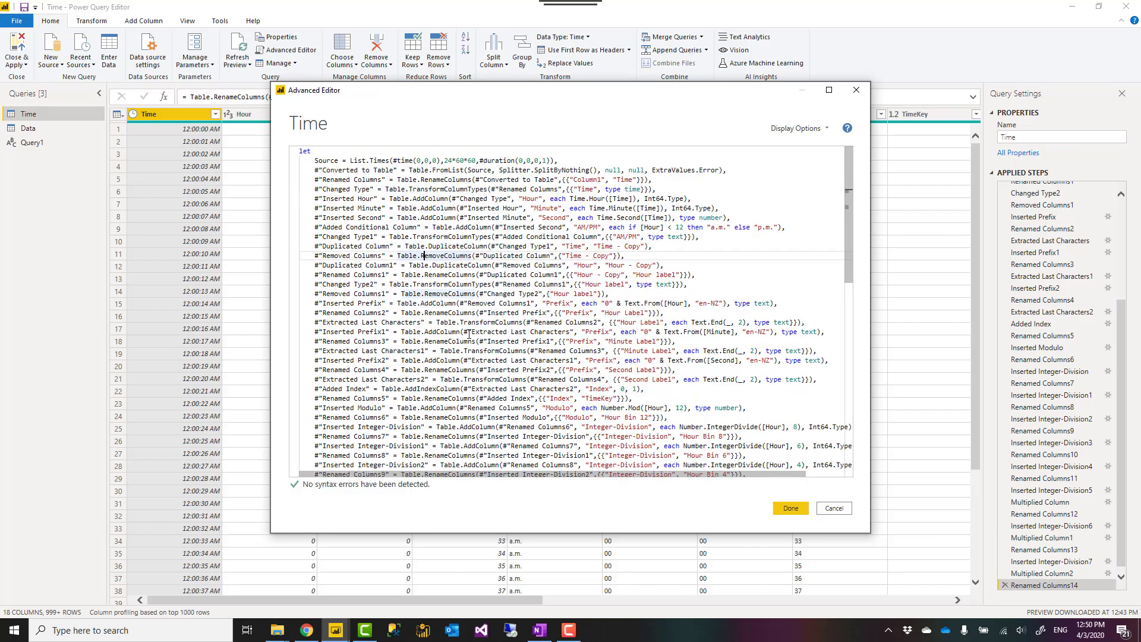
left_click(550, 227)
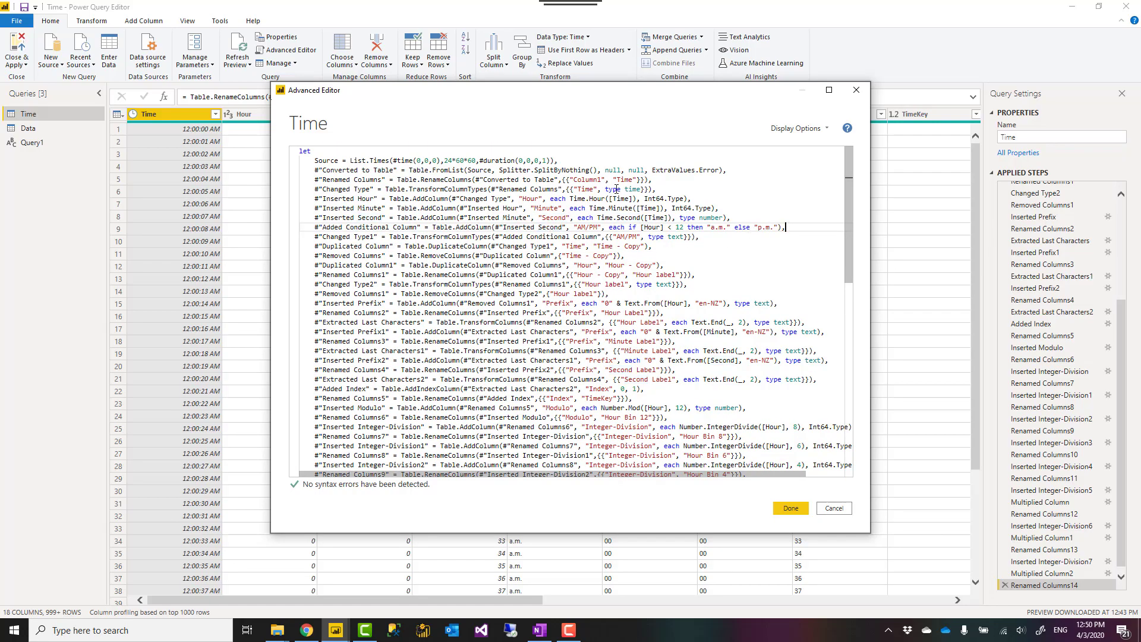
scroll(603, 256, "down", 6)
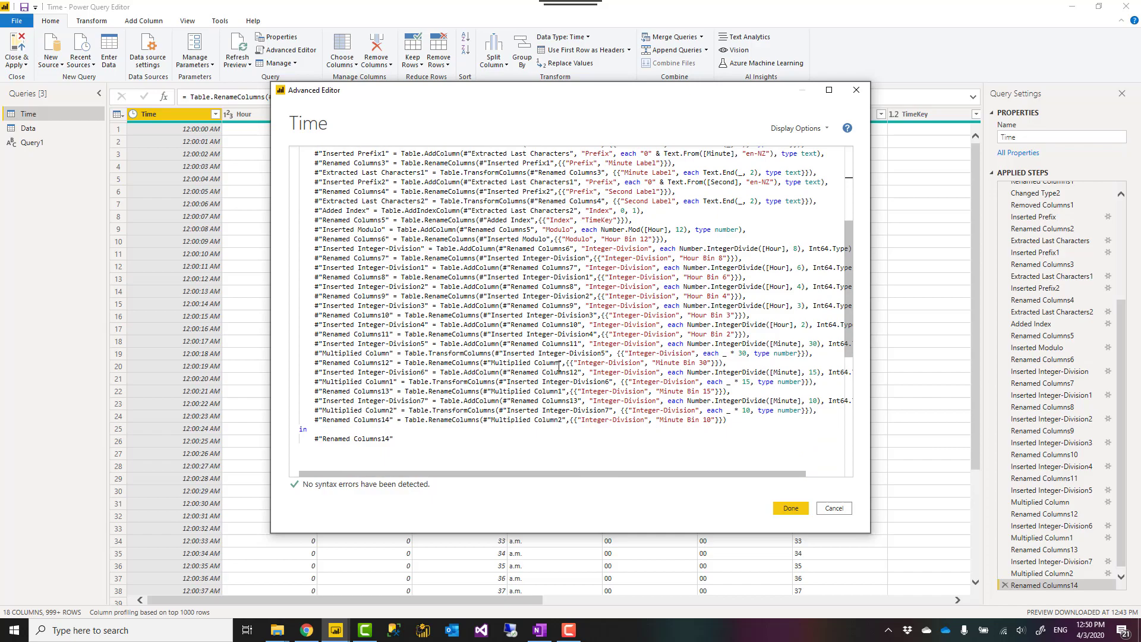
scroll(559, 367, "up", 6)
scroll(554, 363, "down", 6)
left_click(835, 509)
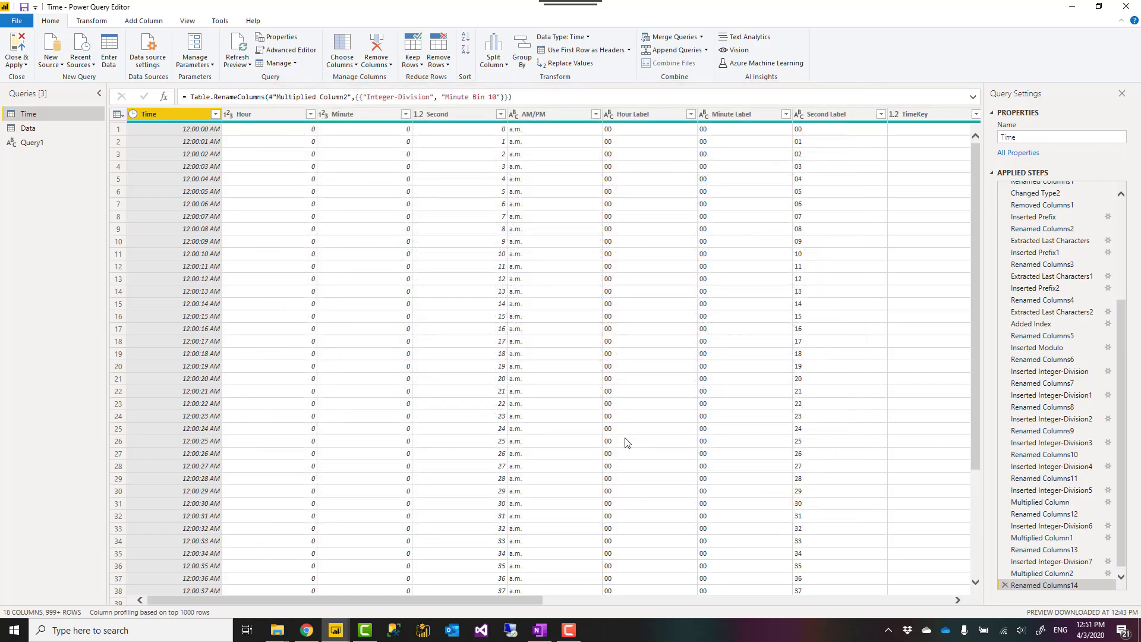
scroll(300, 226, "down", 20)
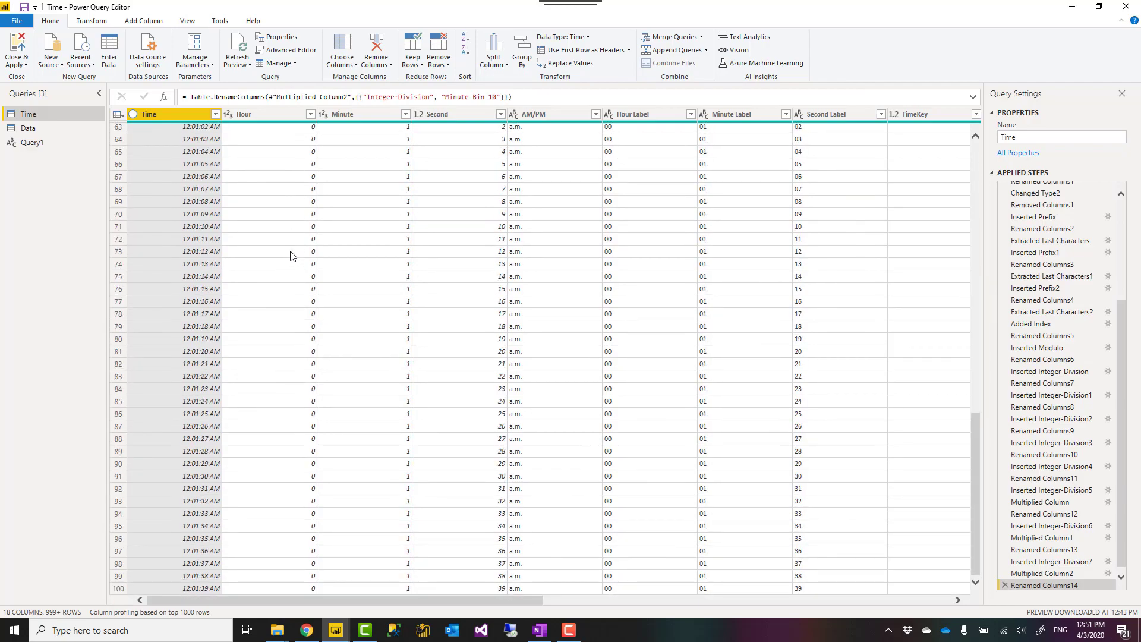
scroll(292, 255, "up", 20)
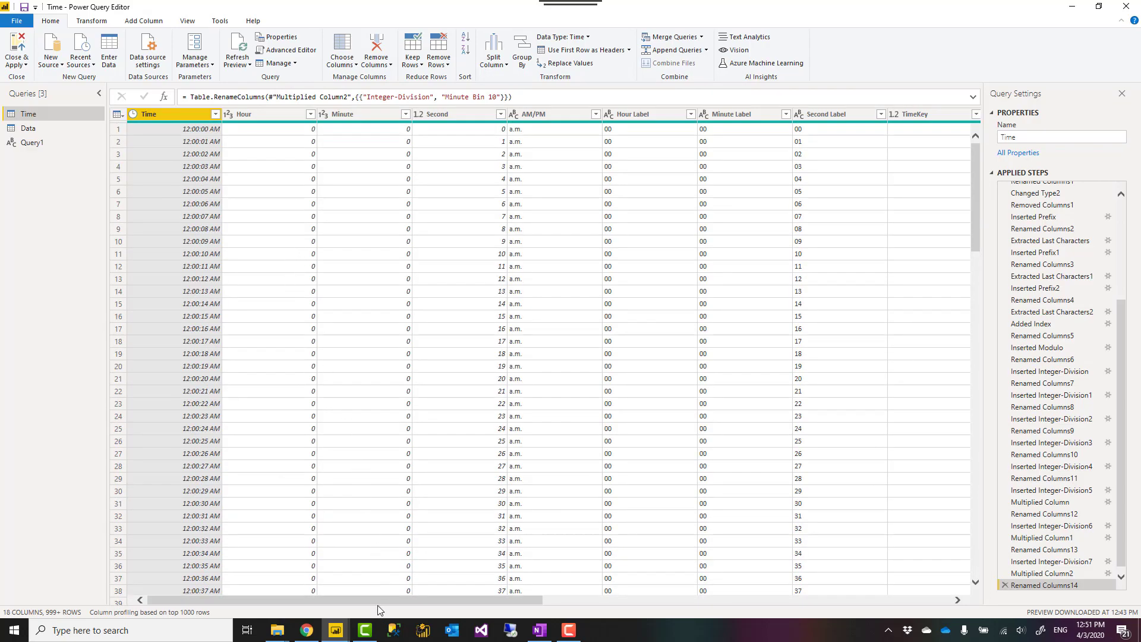
left_click_drag(377, 601, 309, 593)
scroll(400, 186, "down", 9)
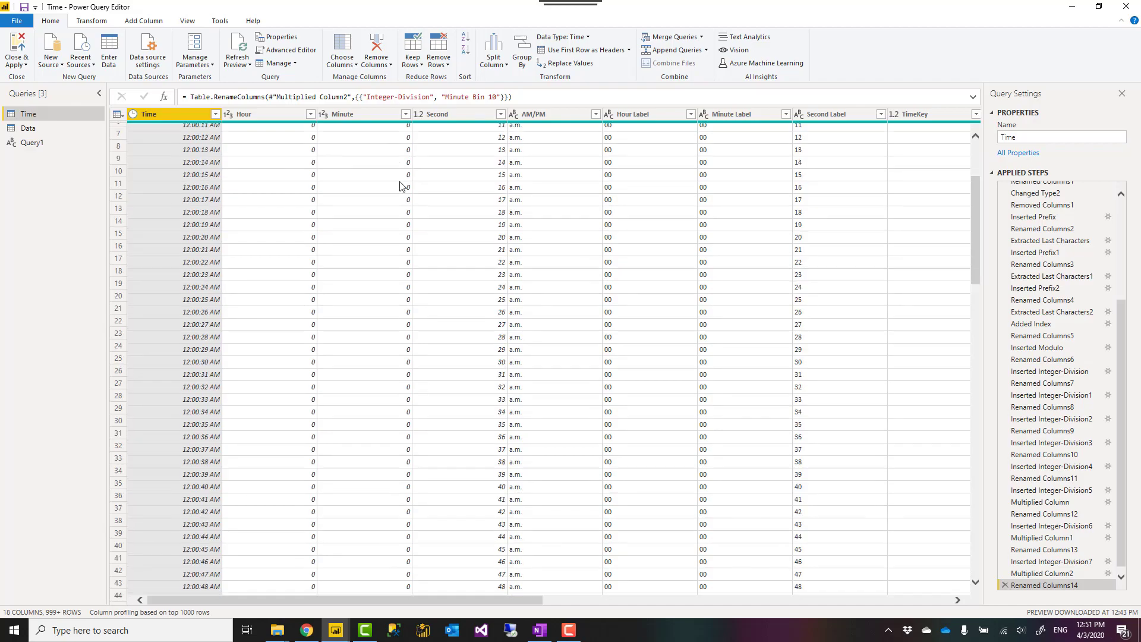
left_click_drag(512, 601, 744, 601)
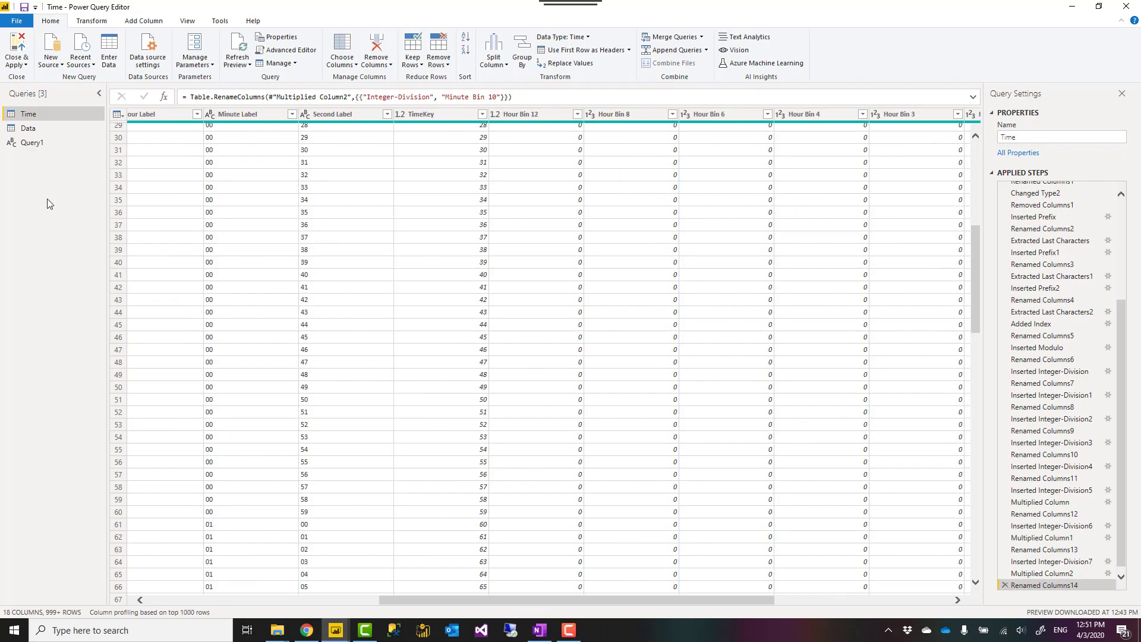
Close & Apply the Time query changes and return to the Page 2 report.
left_click(13, 44)
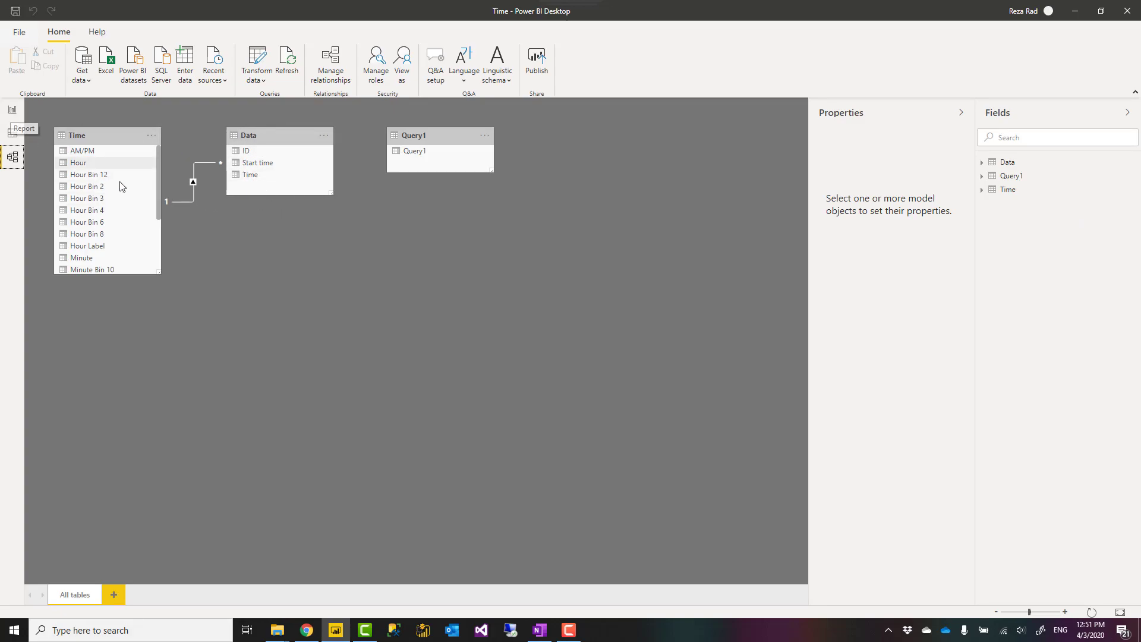
left_click(13, 113)
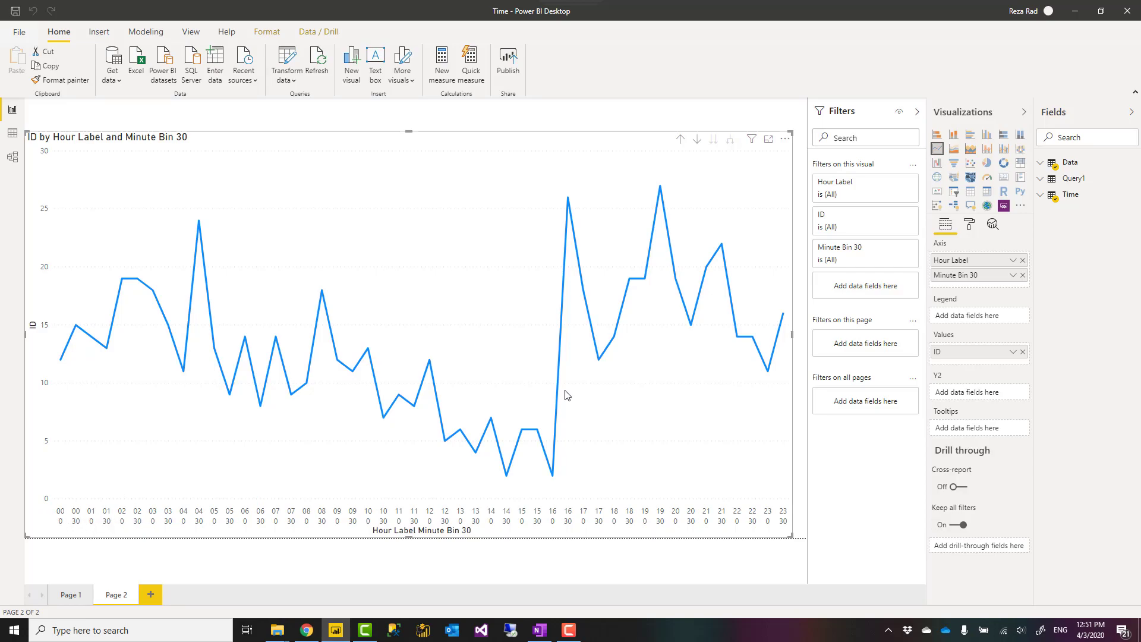
Drill the chart up to hours, expand it to 30-minute bins, and list the Time table's fields.
left_click(681, 139)
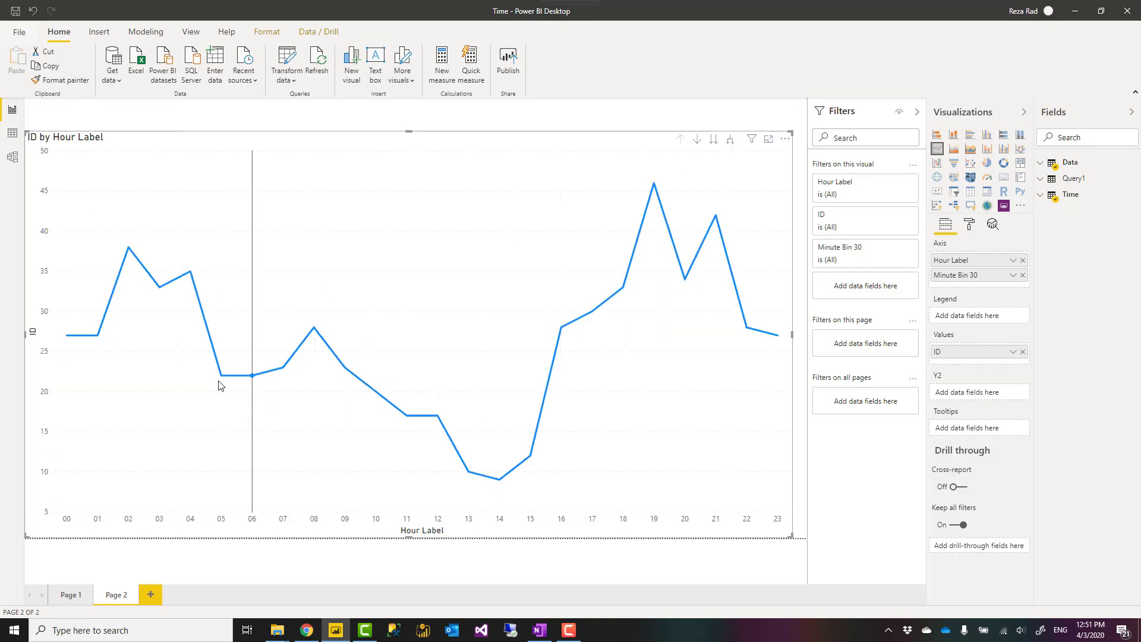
left_click(731, 140)
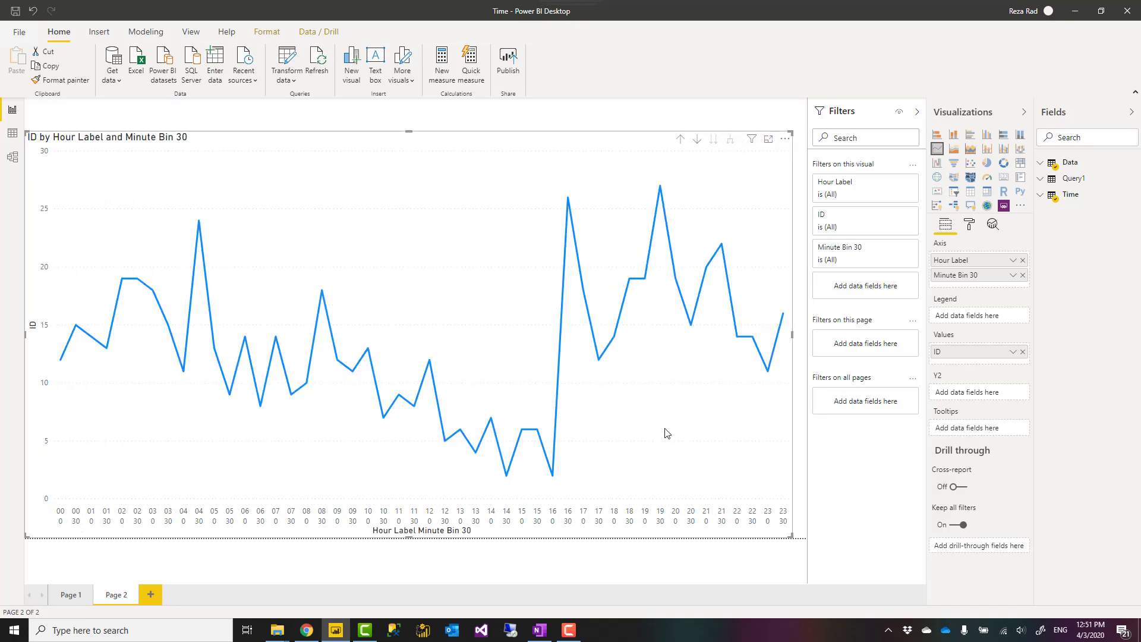
left_click(1042, 196)
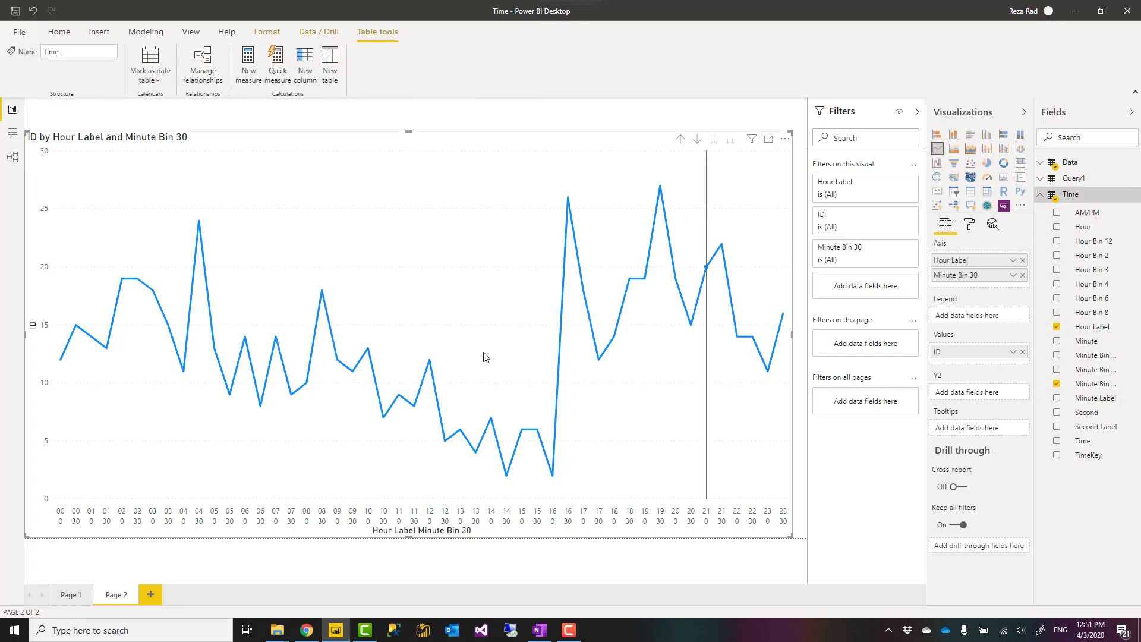
mouse_move(397, 237)
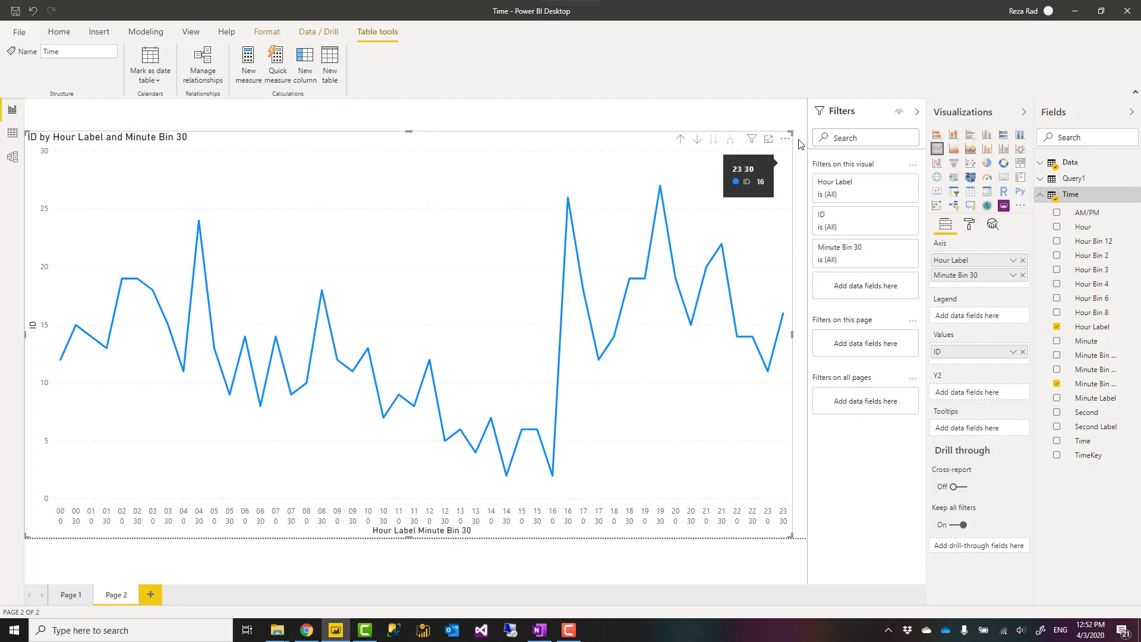
Resize the line chart larger from its top-right corner to fill more of Page 2.
left_click_drag(792, 130, 805, 106)
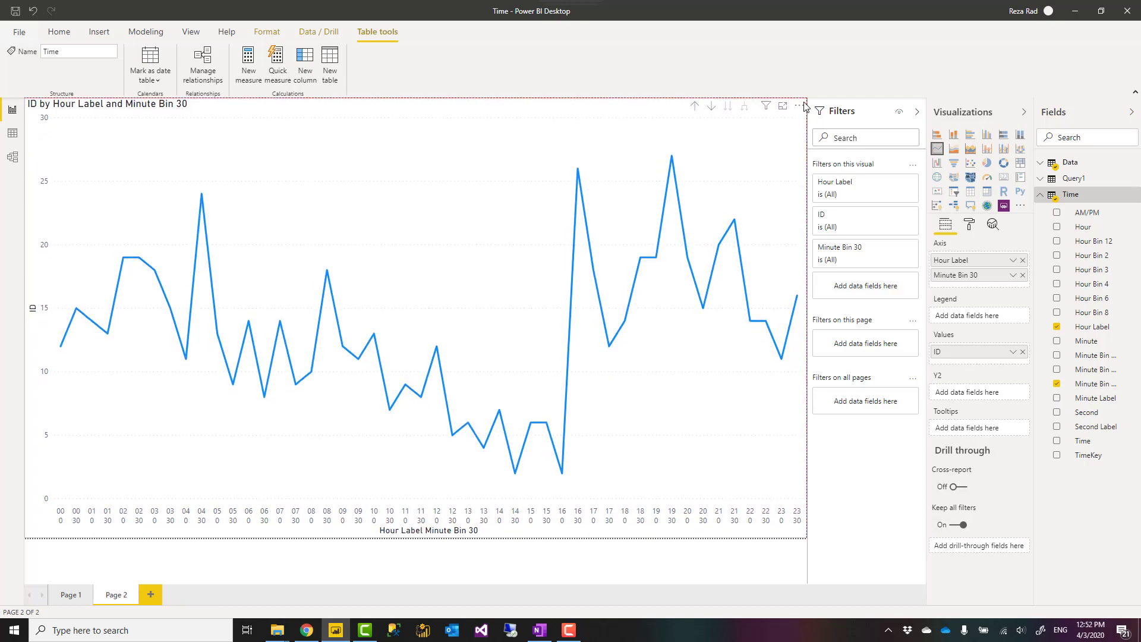
mouse_move(490, 176)
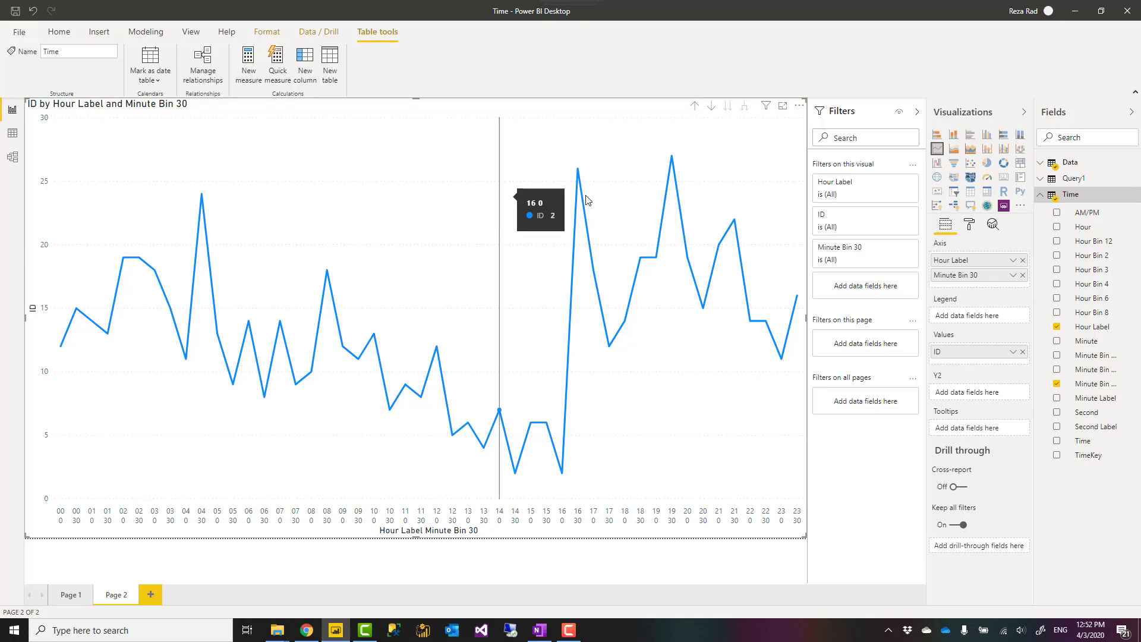
left_click(60, 32)
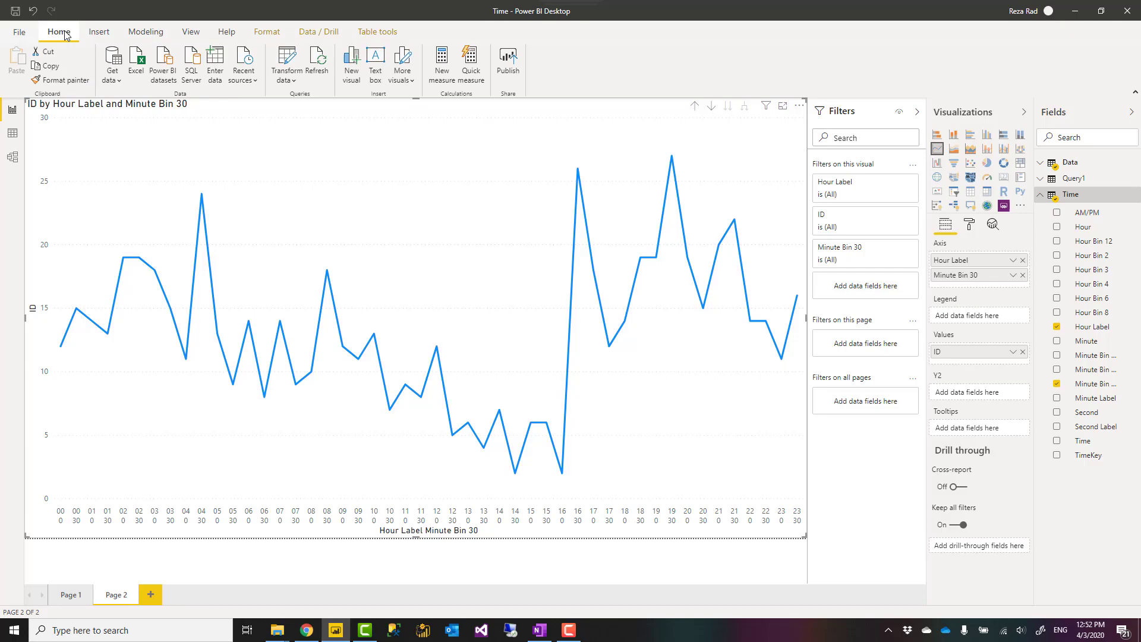
left_click(113, 81)
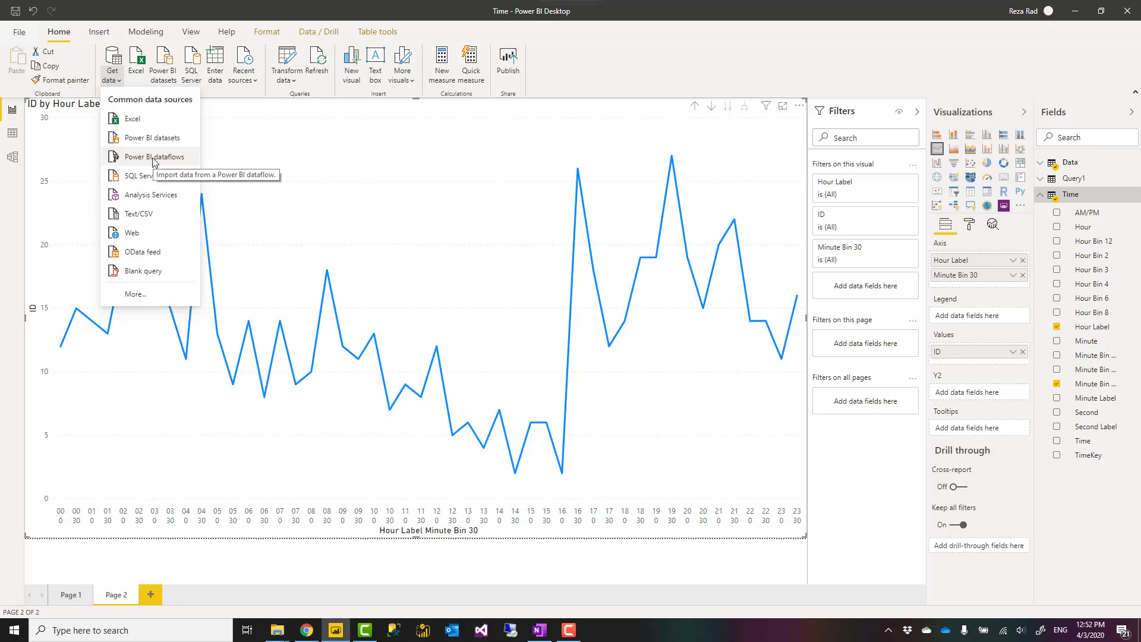
left_click(661, 52)
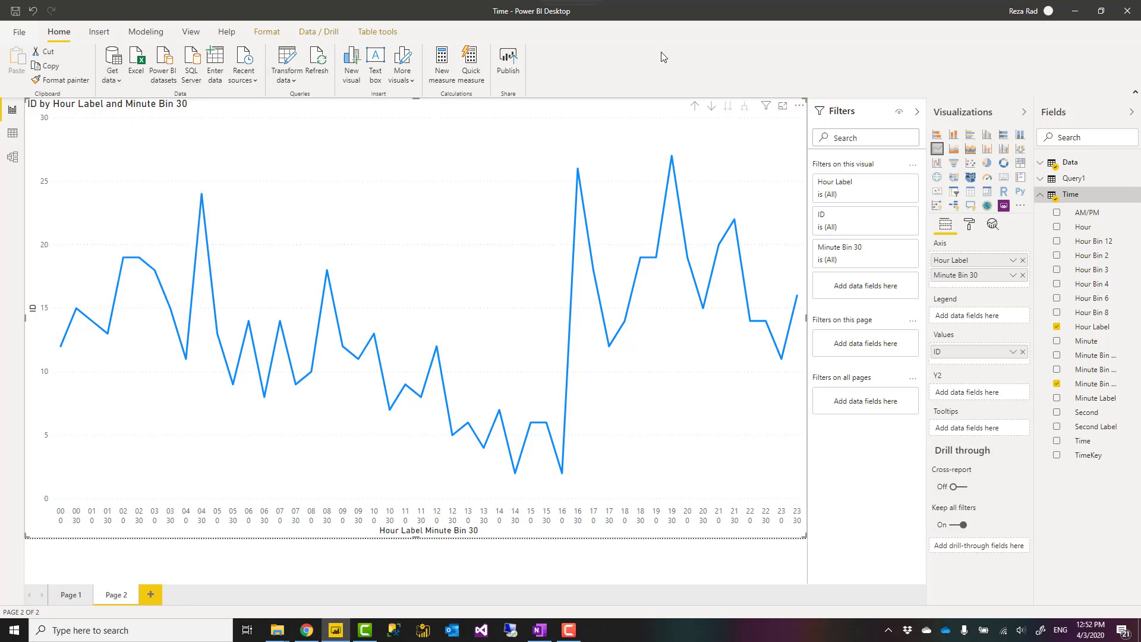